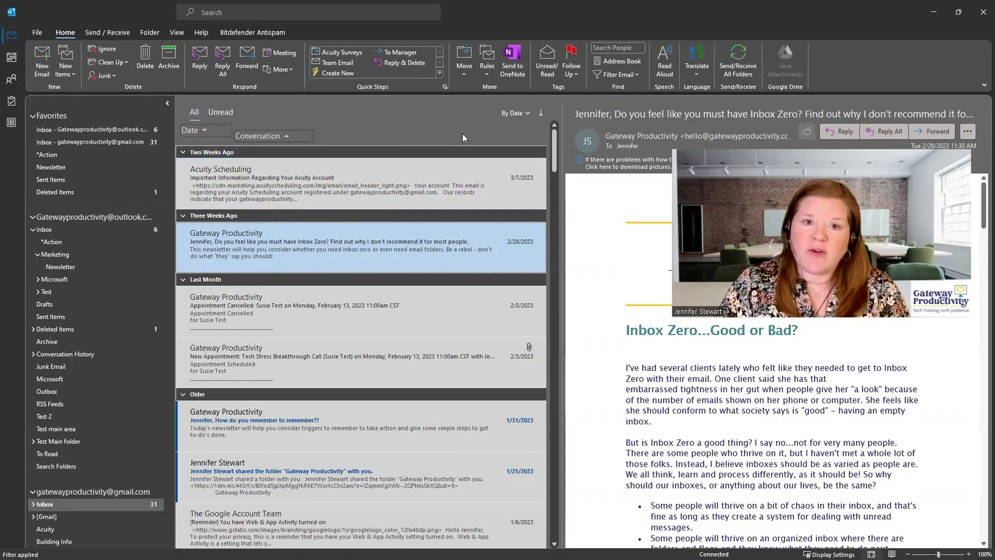
Widen the message list by moving the reading-pane splitter right, leaving the By Date arrangement unchanged.
left_click(526, 113)
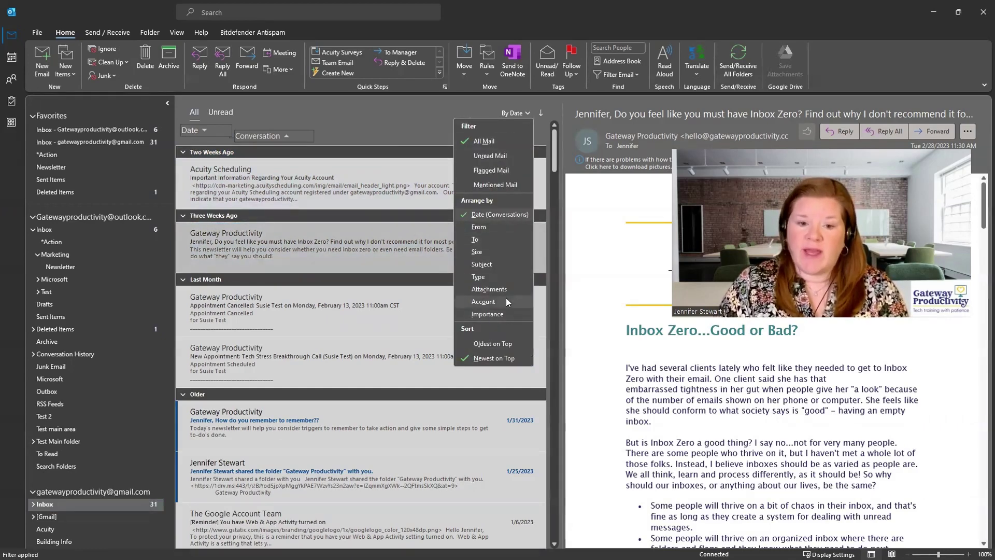
left_click(410, 113)
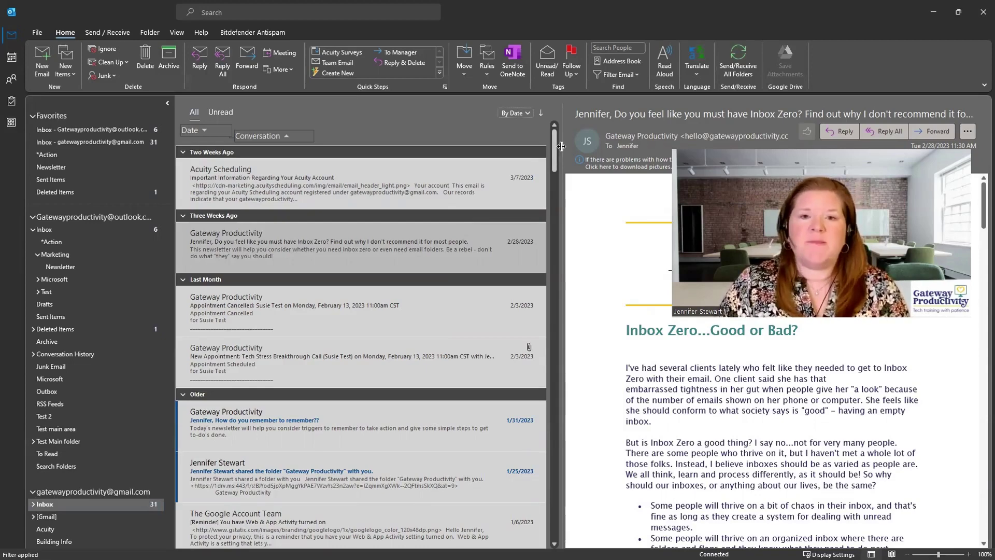
left_click_drag(561, 147, 603, 146)
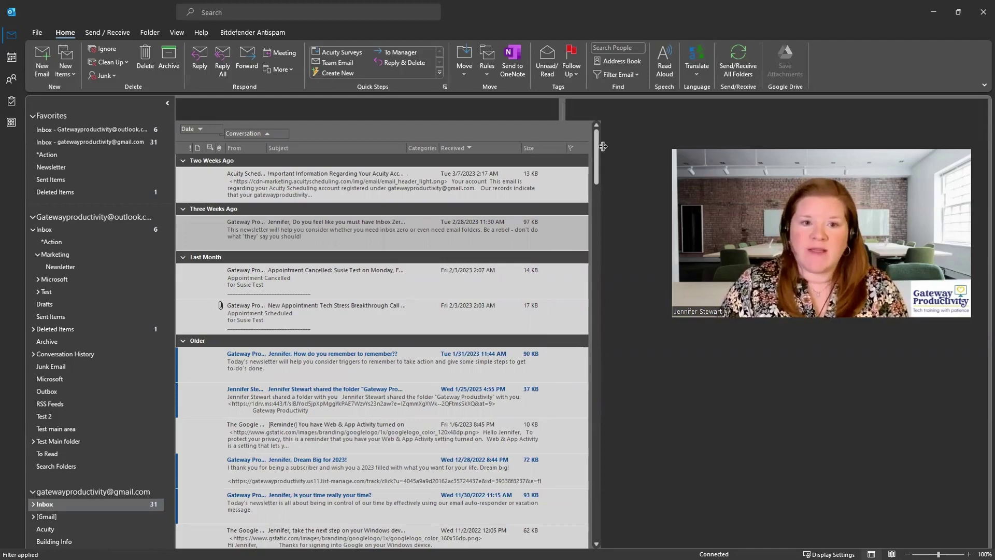
left_click_drag(603, 146, 605, 147)
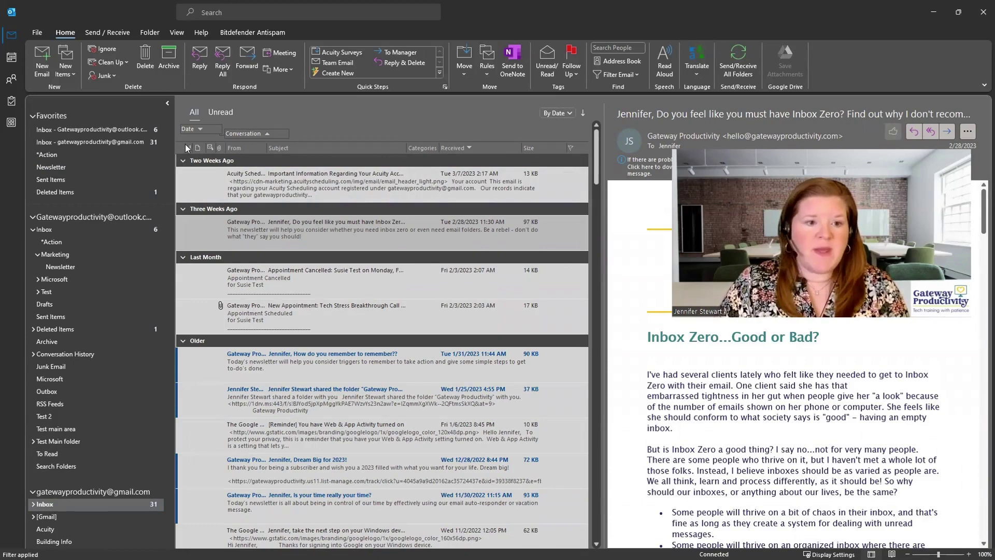
left_click(186, 146)
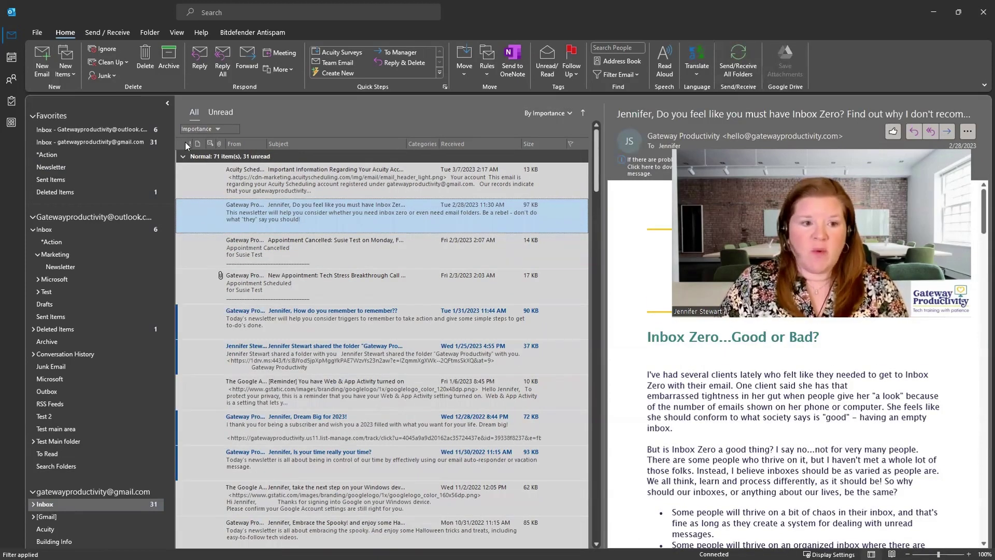
left_click(186, 144)
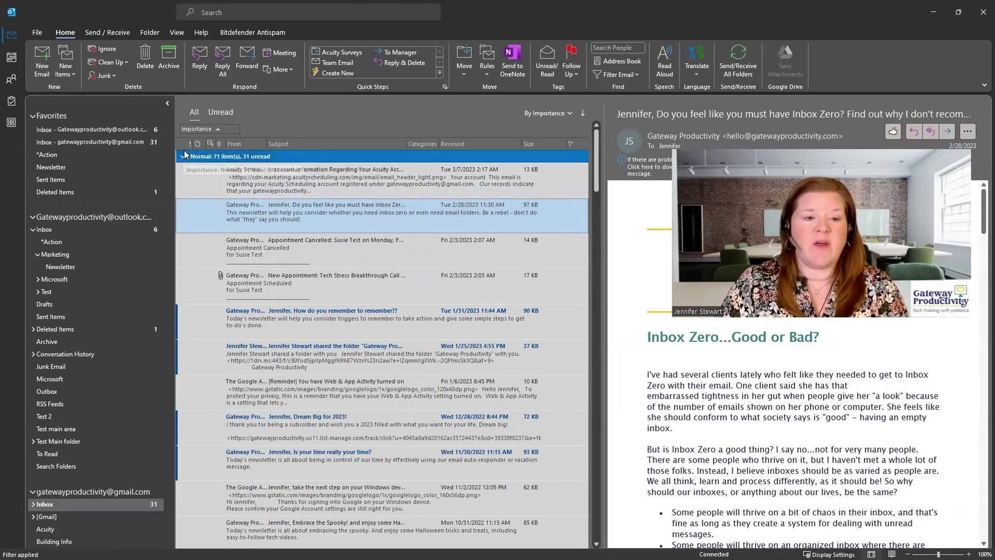
left_click(220, 144)
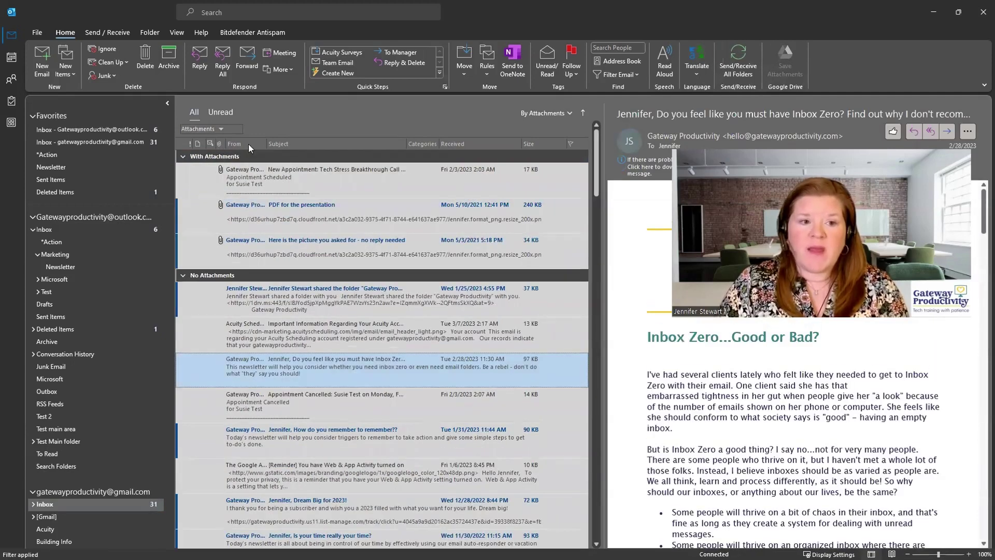
left_click(250, 144)
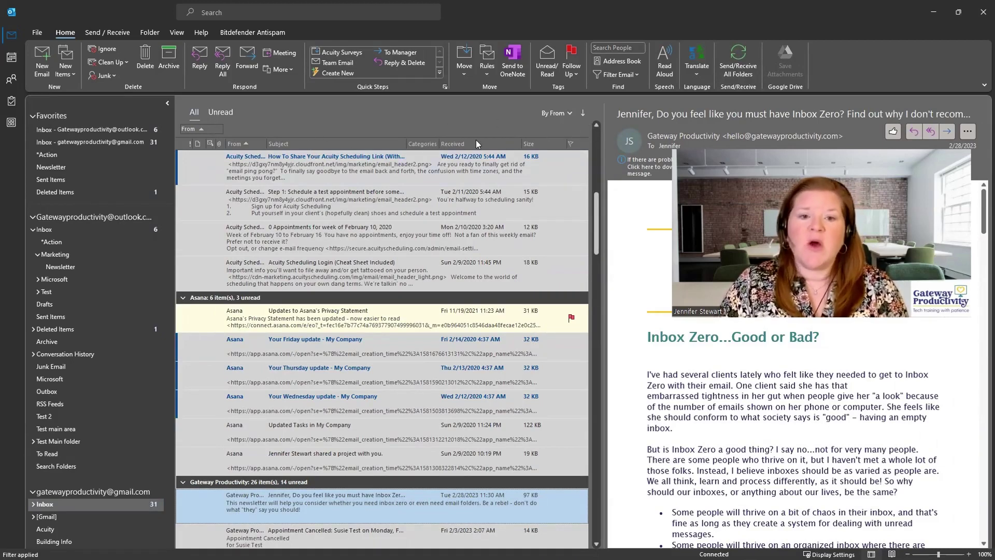
left_click(458, 145)
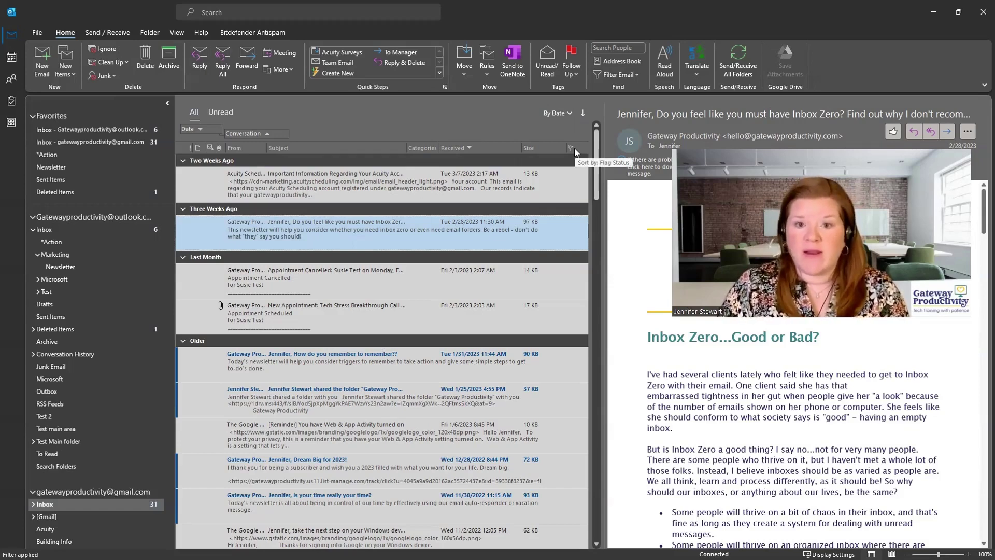
left_click(569, 113)
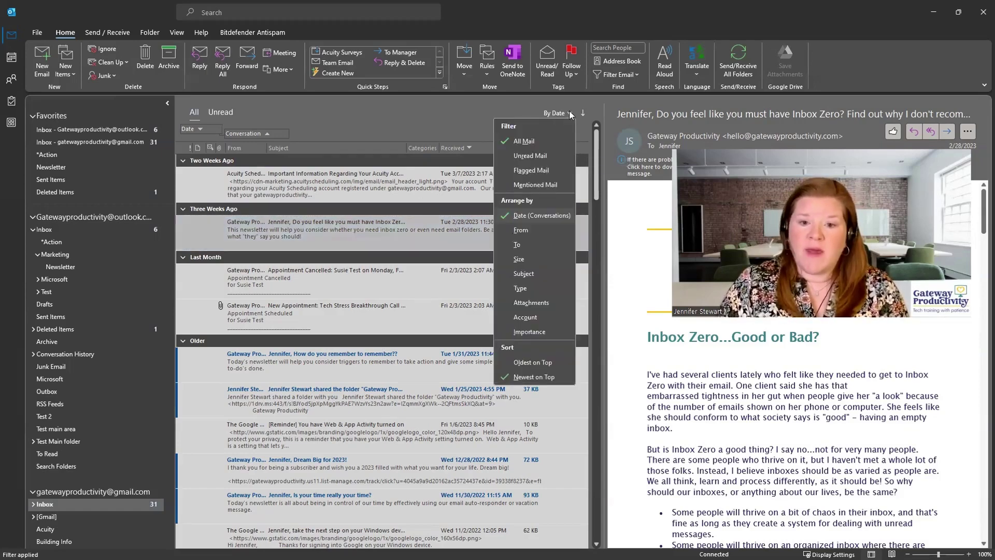
left_click(418, 110)
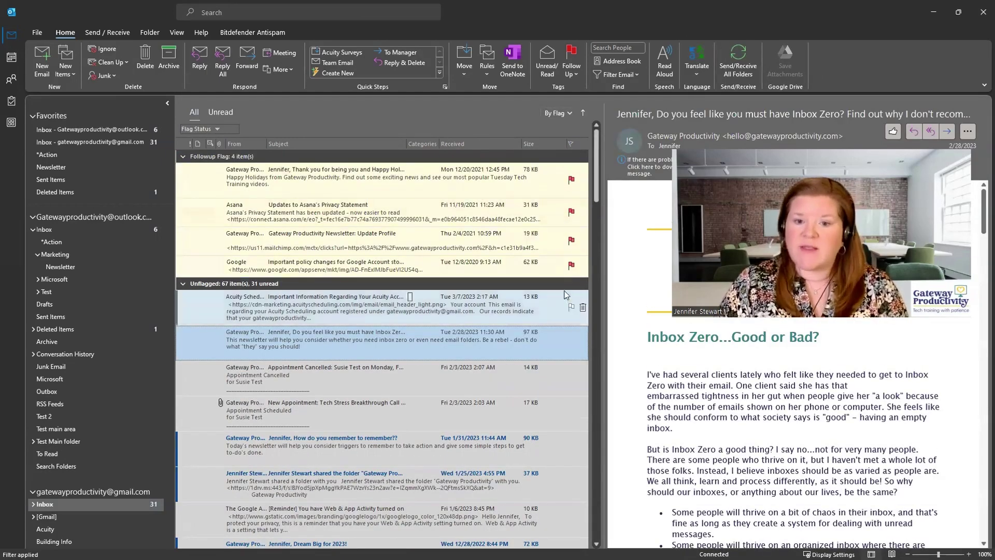
left_click(563, 285)
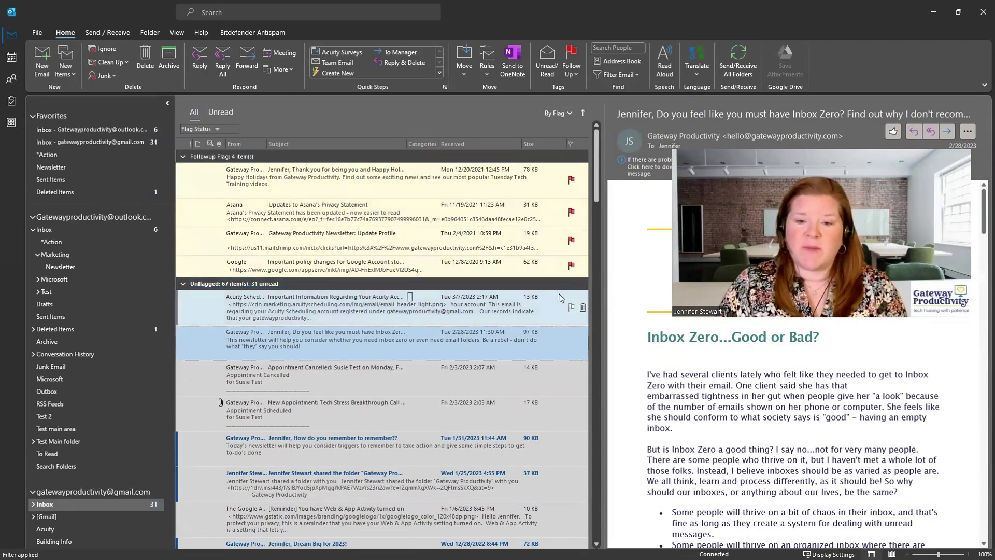
left_click(564, 159)
left_click(574, 154)
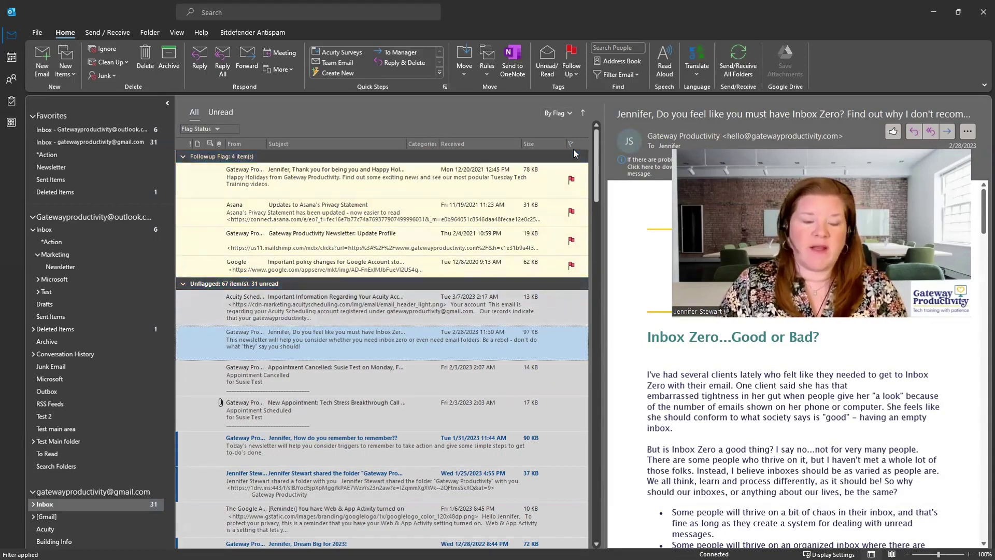
left_click(470, 142)
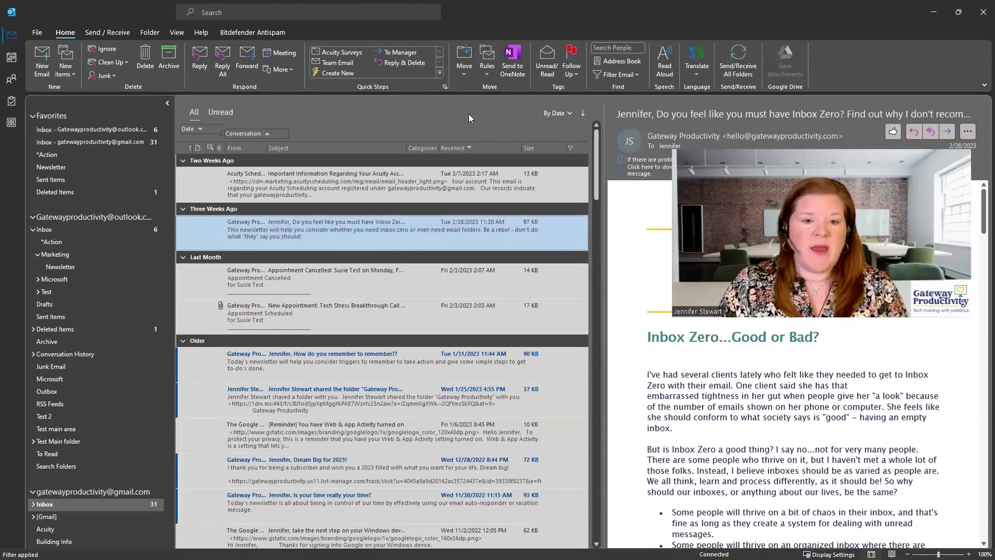
left_click(418, 149)
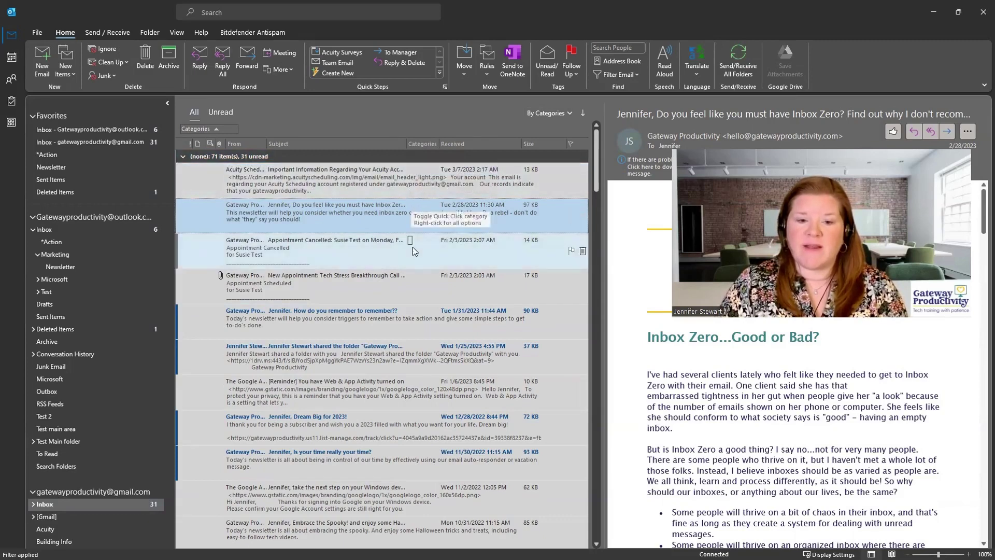
left_click(479, 144)
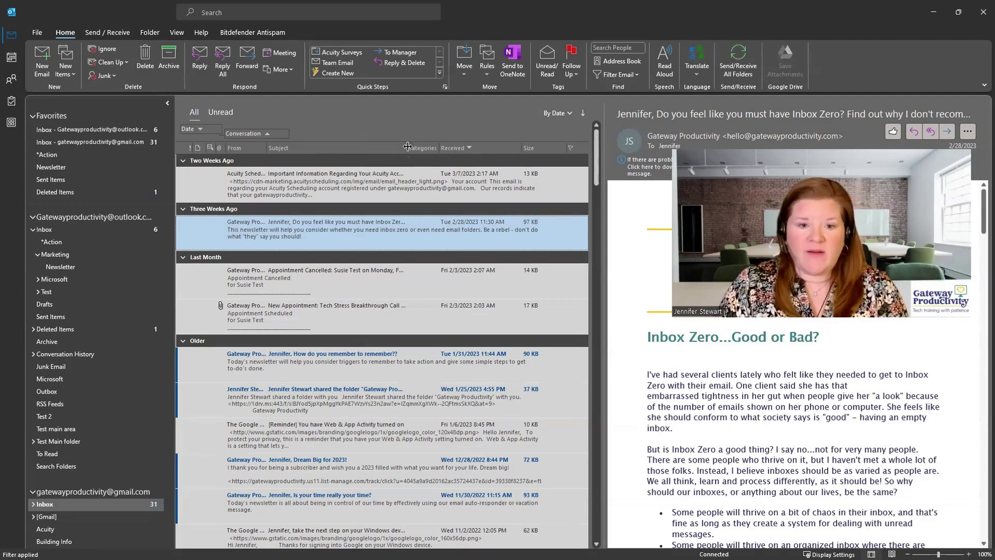
Remove the flag column and the Icon column from the message list headers.
right_click(340, 148)
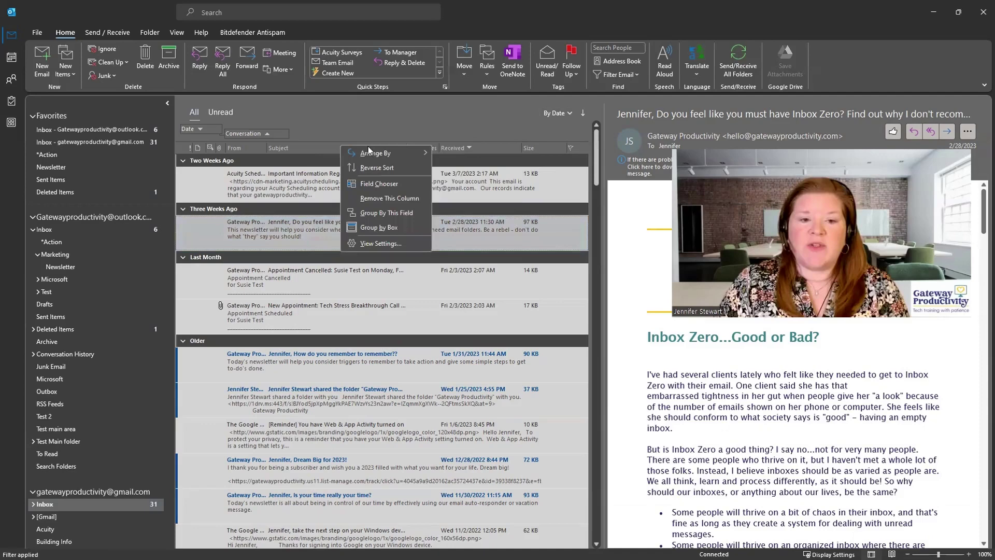
mouse_move(379, 155)
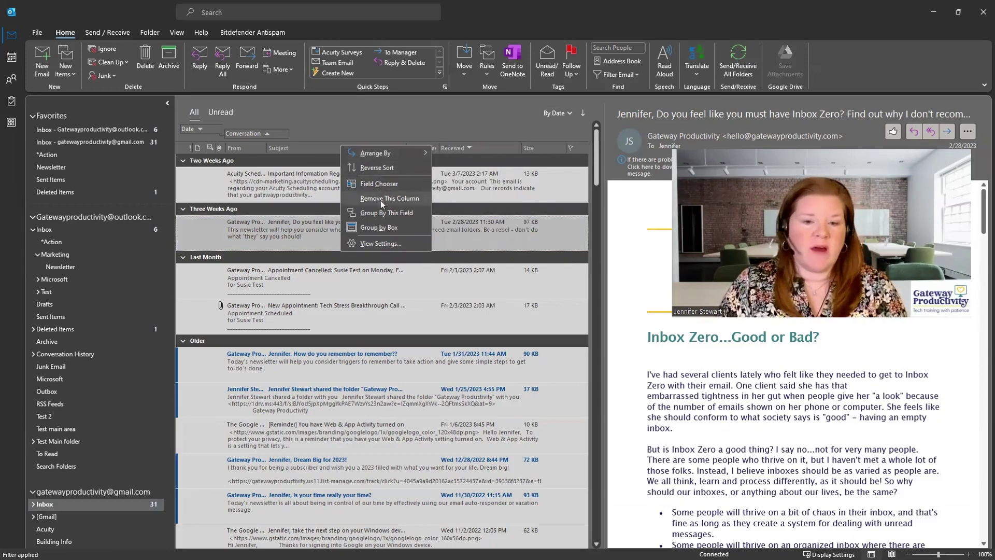
left_click(337, 105)
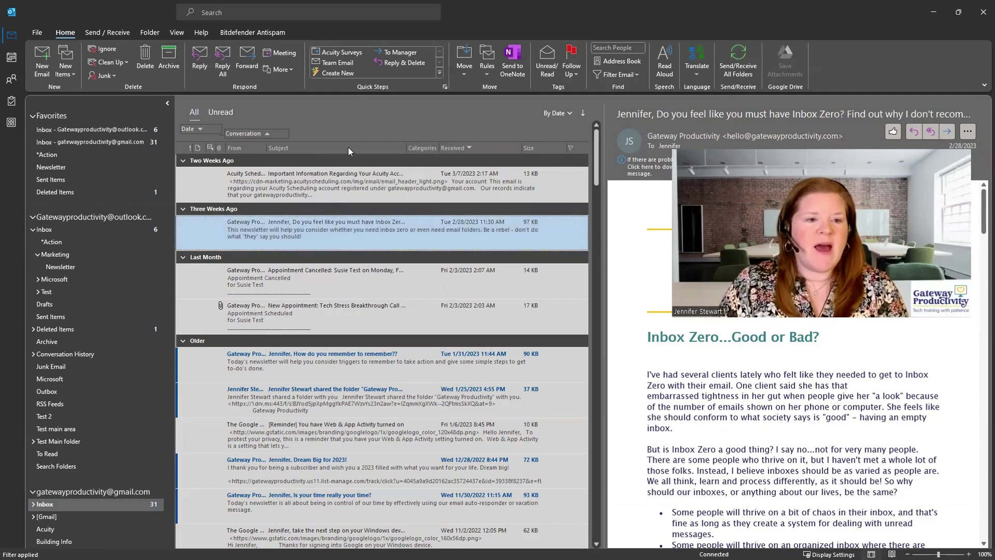
right_click(210, 148)
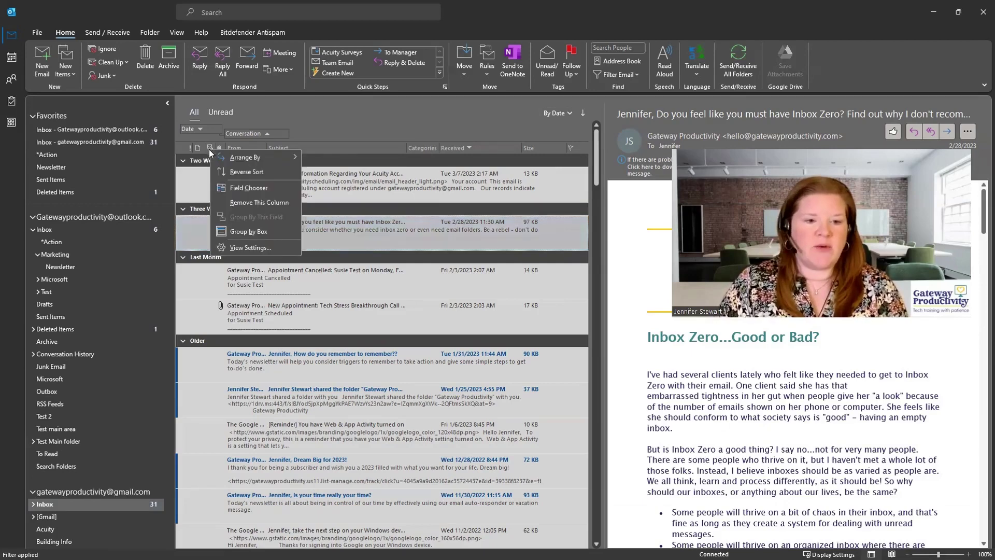
left_click(260, 202)
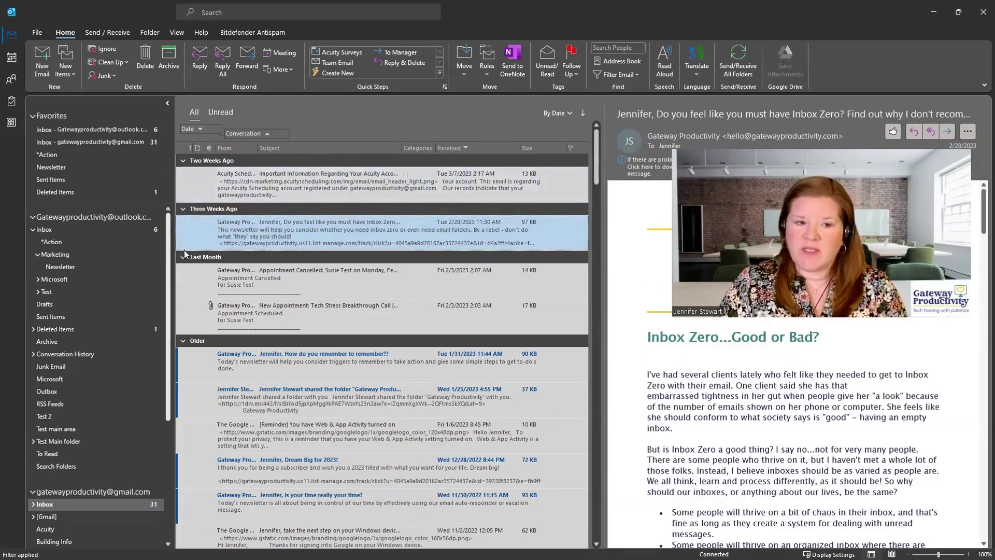
right_click(197, 148)
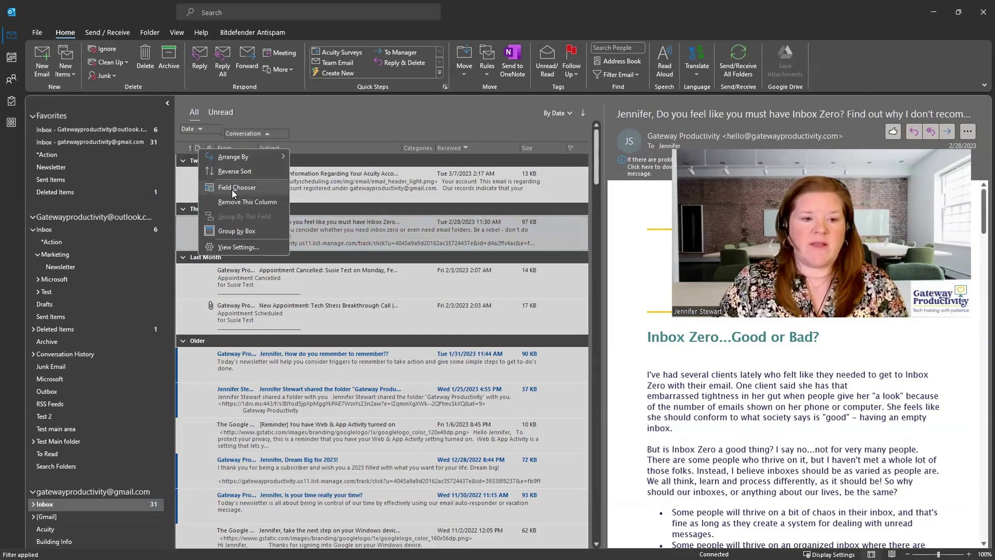
left_click(244, 202)
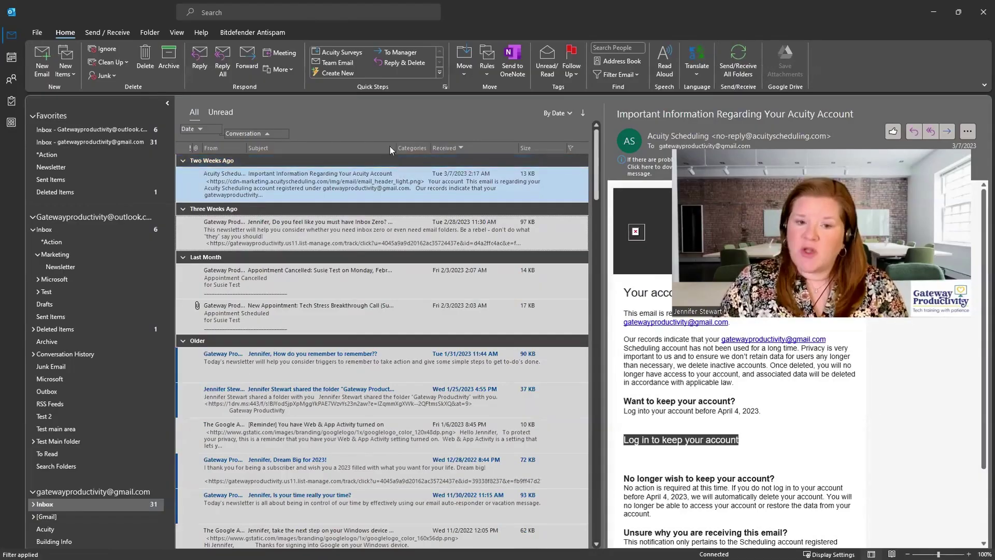
Open Field Chooser from the Subject header, move it over the list, and select Recipient Name.
right_click(334, 145)
left_click(432, 141)
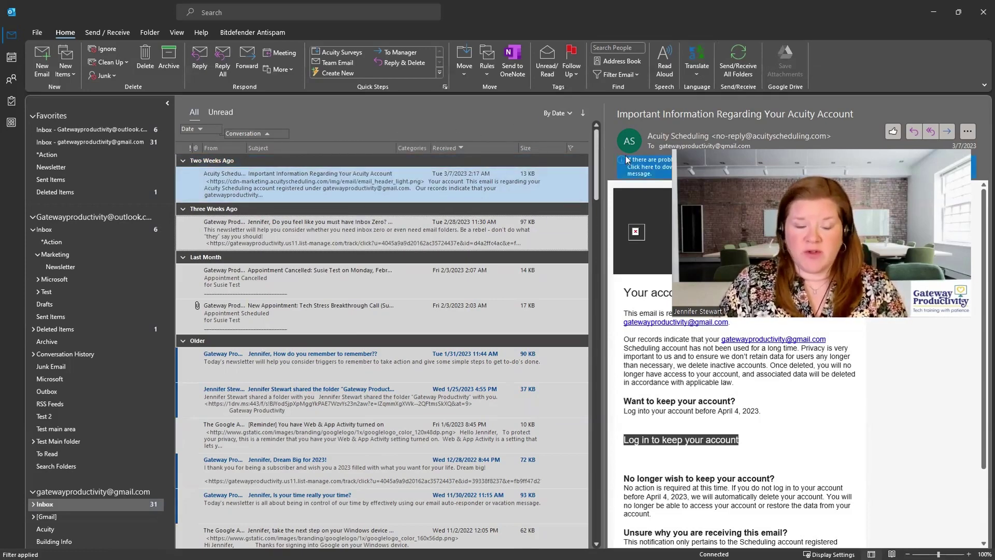
right_click(308, 148)
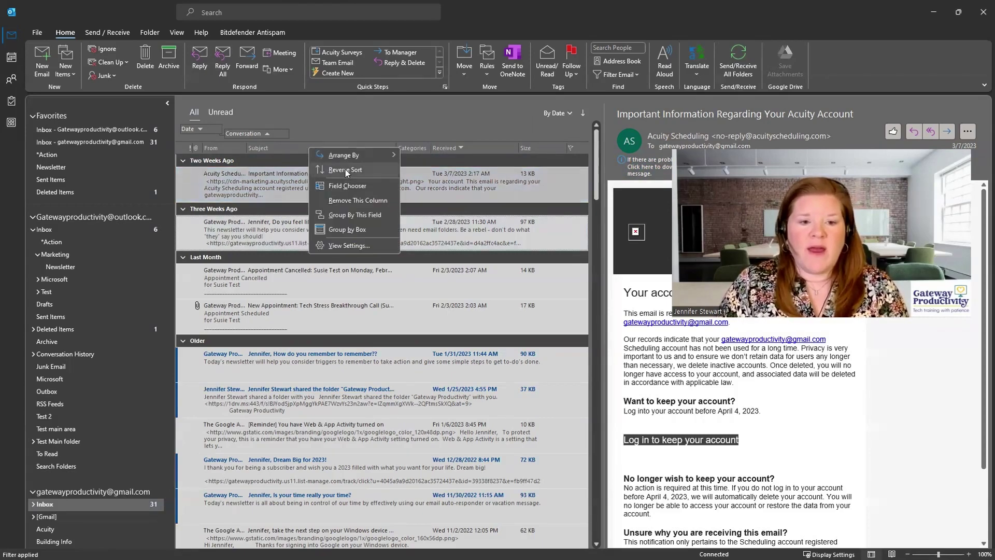
left_click(347, 186)
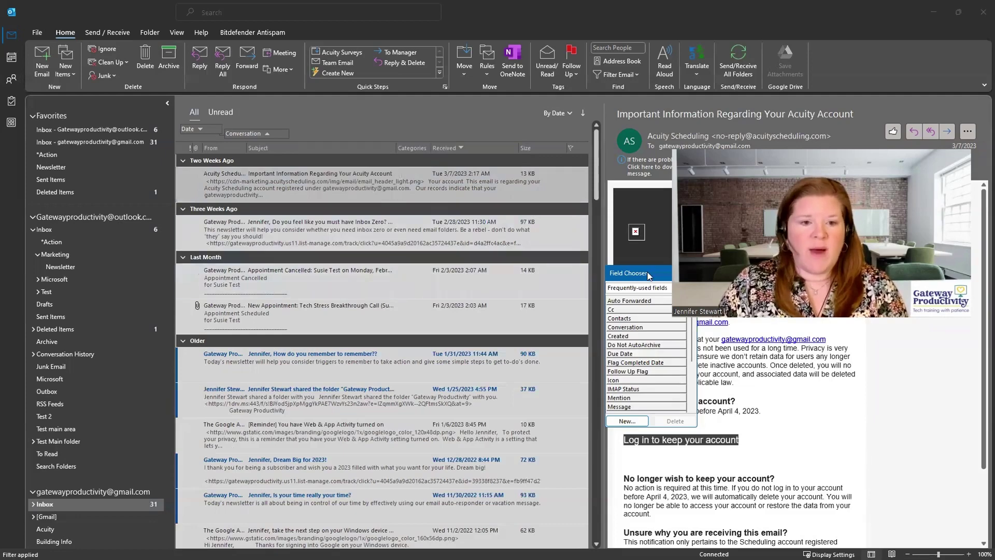
left_click_drag(649, 277, 383, 129)
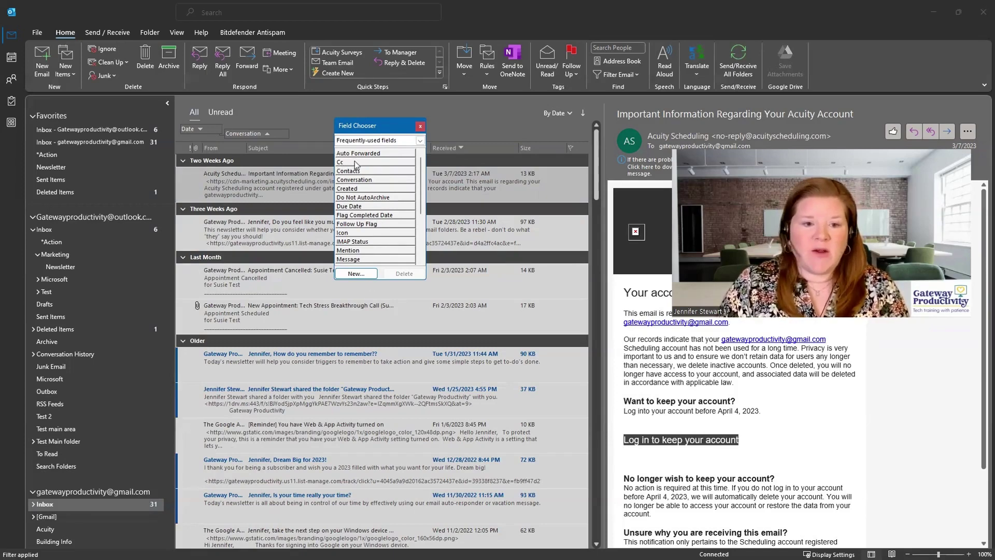
scroll(353, 197, "down", 3)
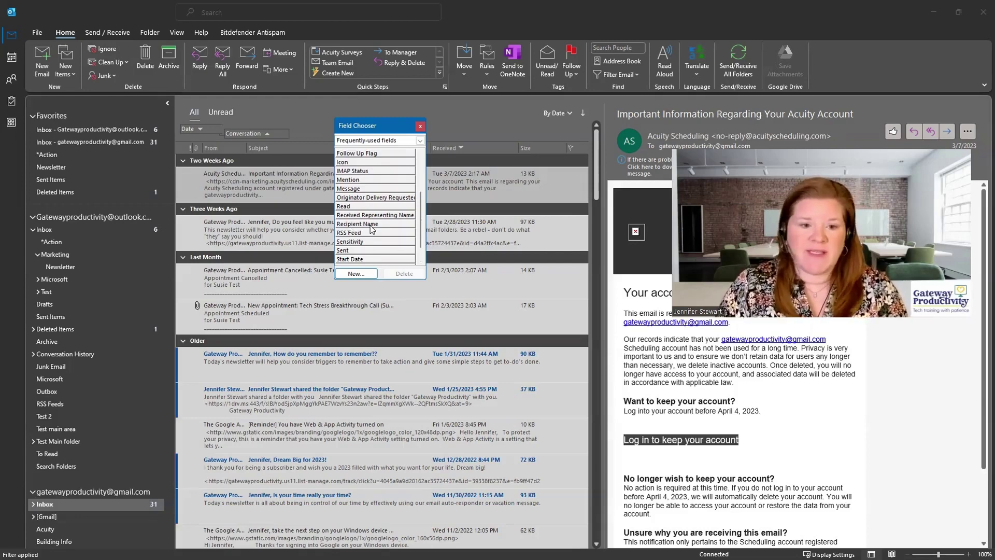
scroll(373, 233, "down", 1)
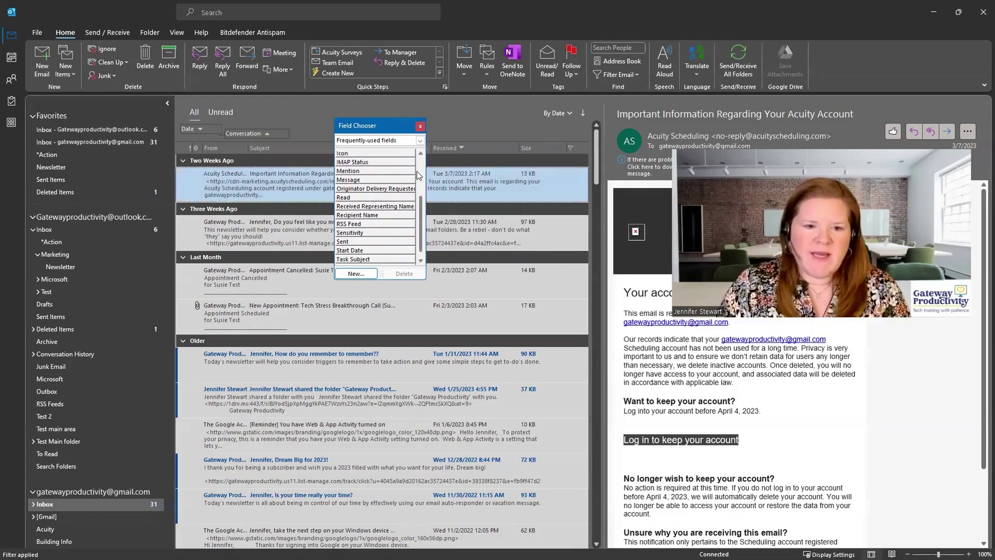
left_click(365, 215)
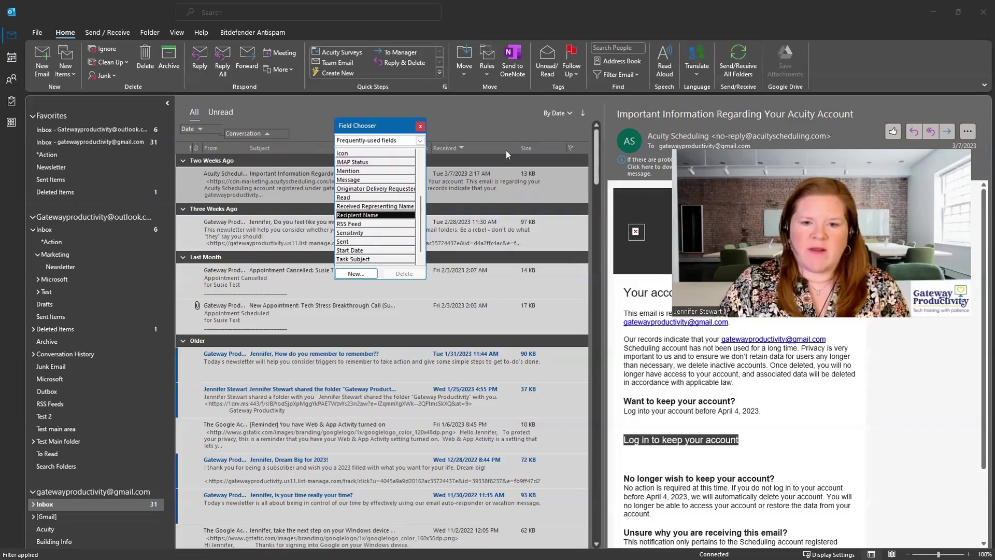
Place Recipient Name between Received and Size, widen it to show its title, then close Field Chooser.
left_click_drag(527, 151, 527, 150)
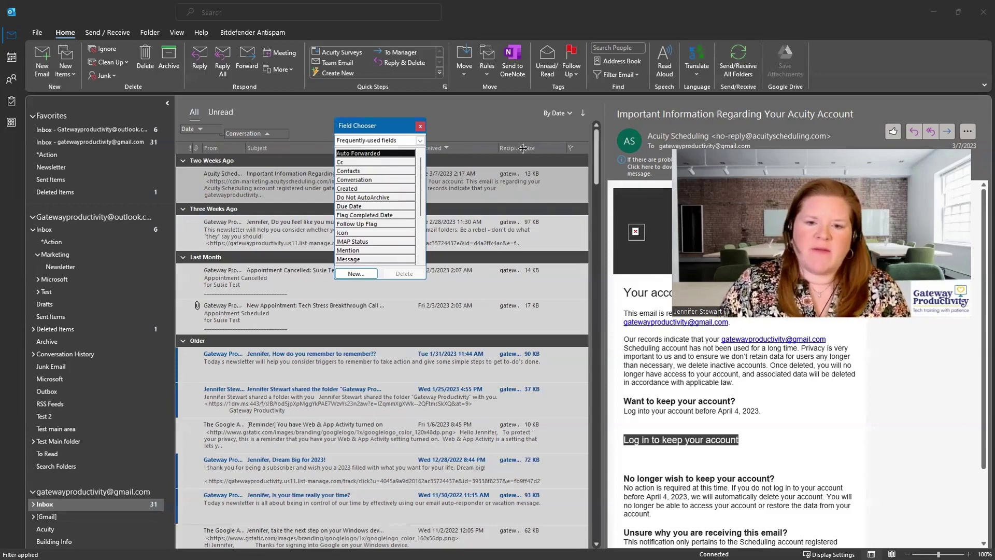
left_click_drag(523, 148, 544, 145)
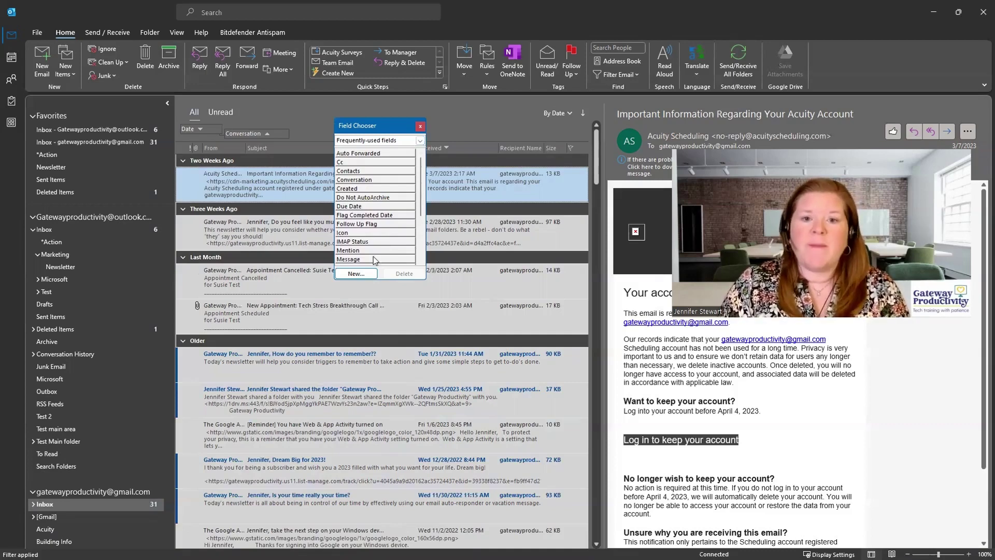
left_click(519, 146)
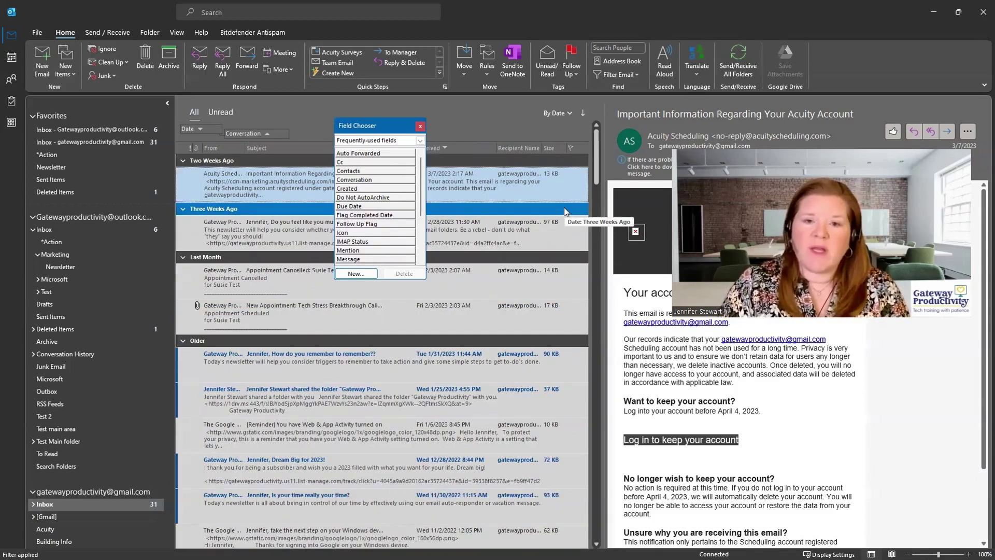
right_click(513, 148)
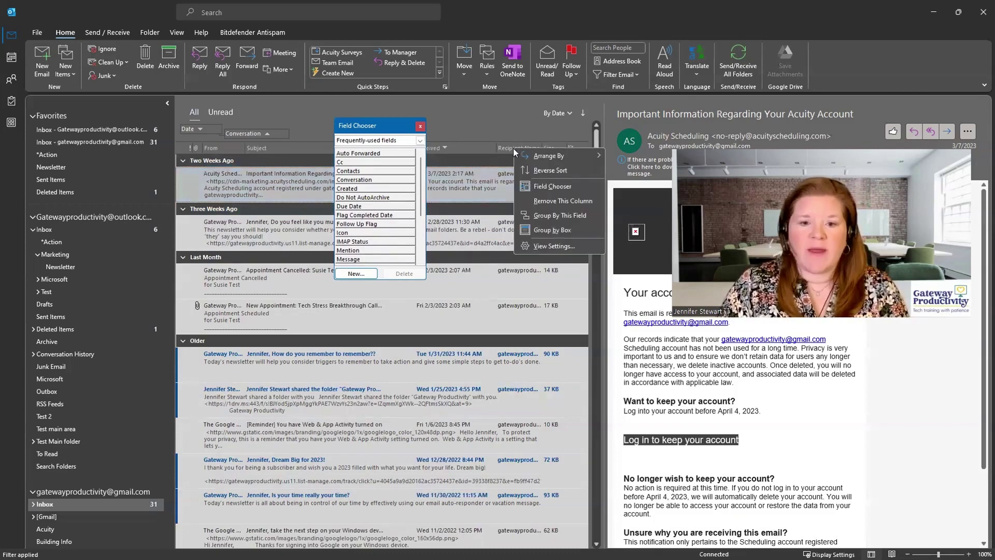
left_click(546, 207)
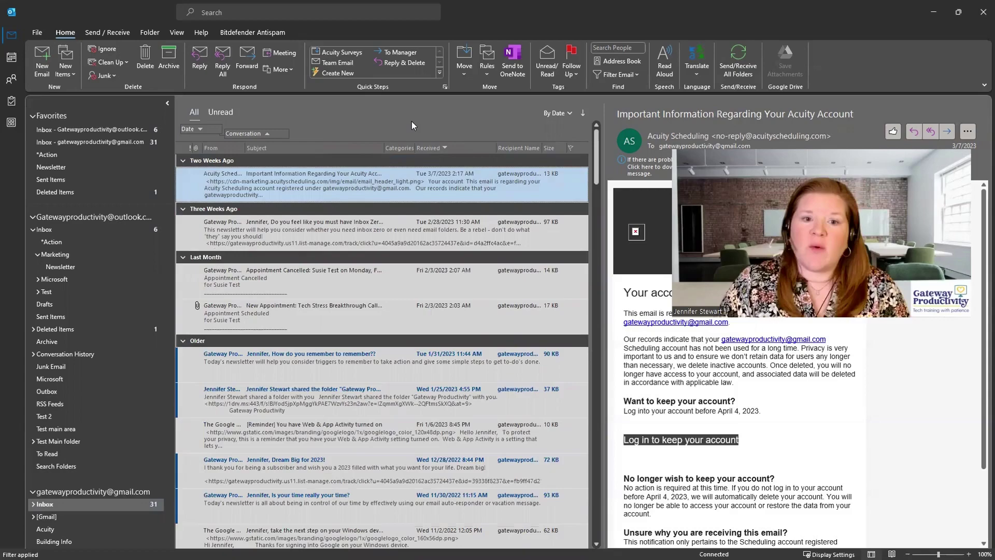